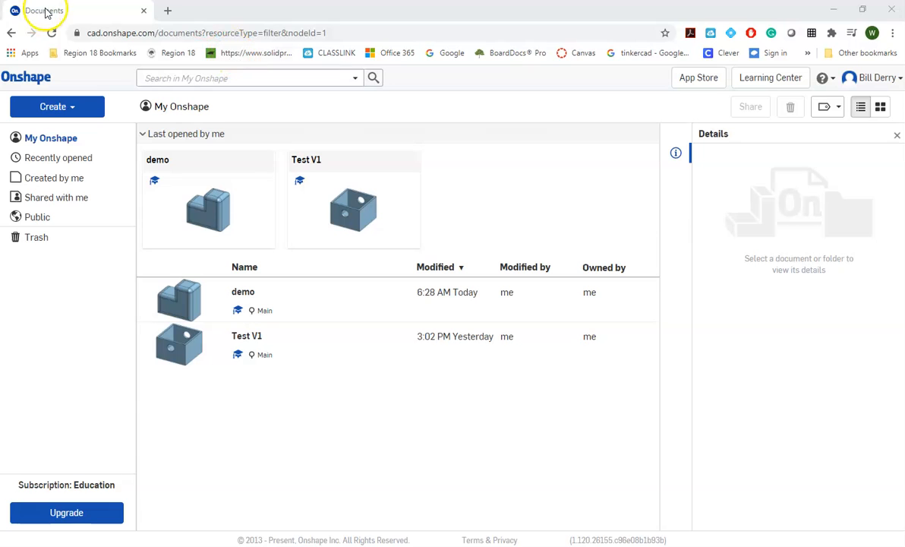
Create a new document named "Oct 14th demo"
{"action": "left_click", "coordinate": [25, 79]}
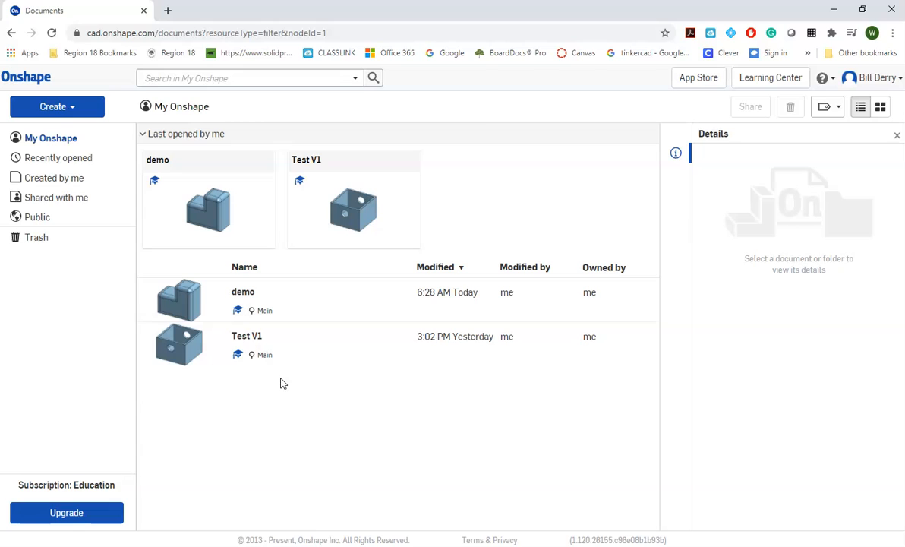
{"action": "left_click", "coordinate": [75, 108]}
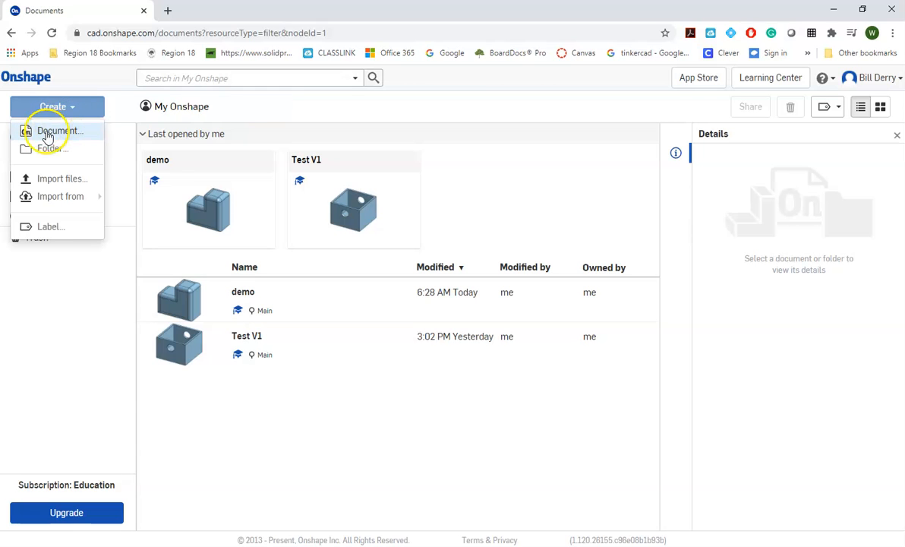
{"action": "left_click", "coordinate": [51, 132]}
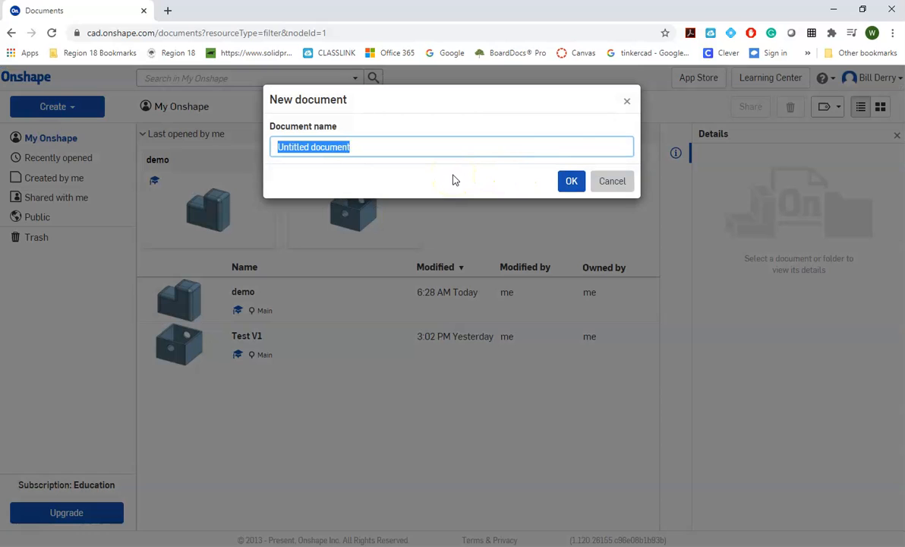
{"action": "type", "text": "0"}
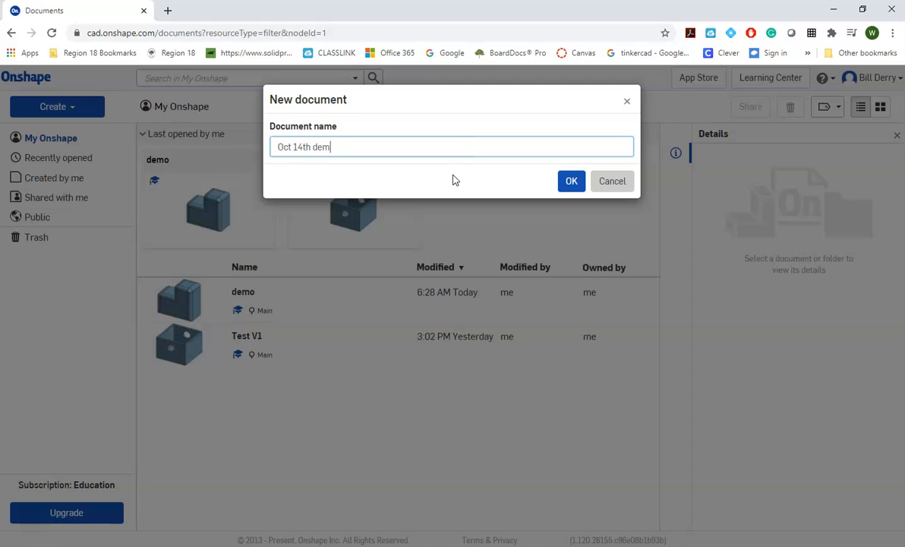
{"action": "key", "text": "Return"}
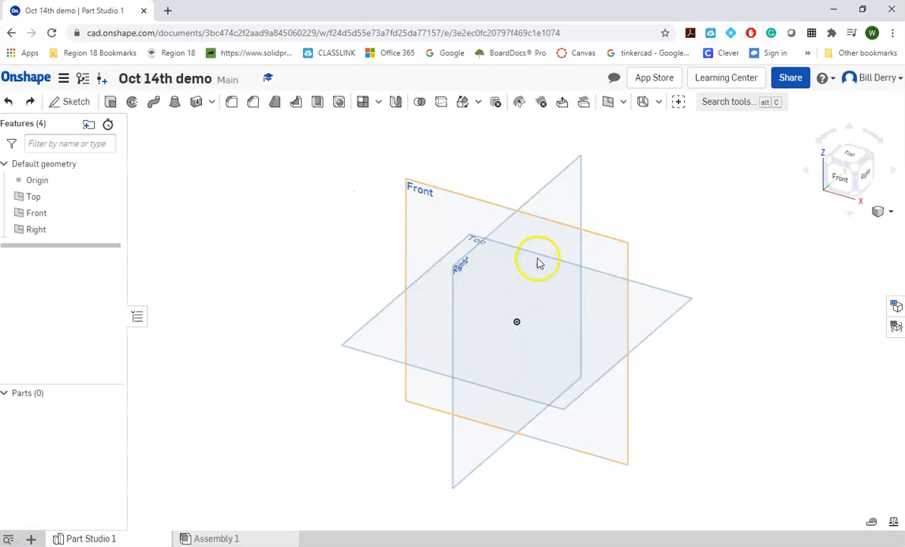
Examine the default Front, Top and Right planes around the origin from several angles and distances
{"action": "scroll", "coordinate": [541, 266], "scroll_direction": "down", "scroll_amount": 2}
{"action": "scroll", "coordinate": [602, 307], "scroll_direction": "up", "scroll_amount": 3}
{"action": "mouse_move", "coordinate": [532, 301]}
{"action": "right_mouse_down"}
{"action": "mouse_move", "coordinate": [546, 286]}
{"action": "mouse_move", "coordinate": [517, 293]}
{"action": "mouse_move", "coordinate": [552, 288]}
{"action": "mouse_move", "coordinate": [479, 266]}
{"action": "mouse_move", "coordinate": [495, 294]}
{"action": "mouse_move", "coordinate": [520, 299]}
{"action": "mouse_move", "coordinate": [507, 288]}
{"action": "mouse_move", "coordinate": [517, 306]}
{"action": "right_mouse_up"}
{"action": "scroll", "coordinate": [508, 302], "scroll_direction": "down", "scroll_amount": 2}
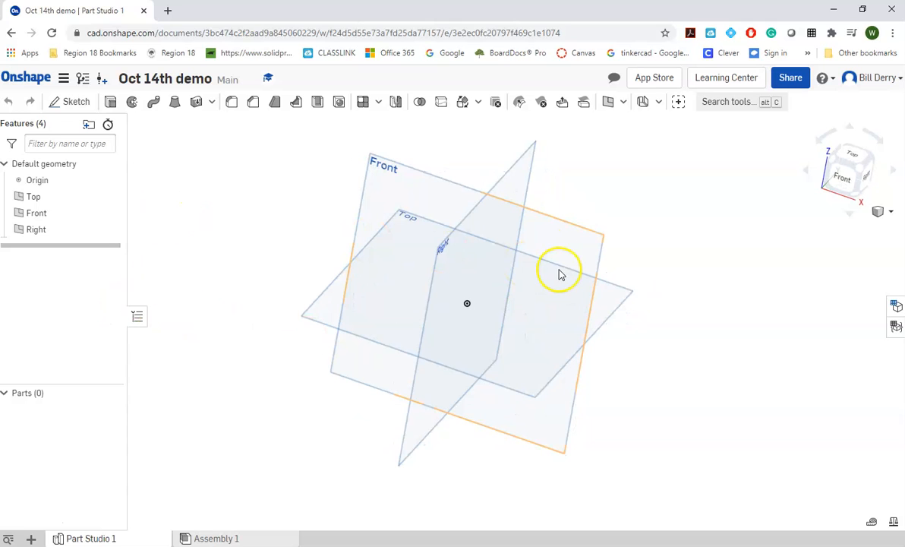
{"action": "scroll", "coordinate": [514, 260], "scroll_direction": "up", "scroll_amount": 2}
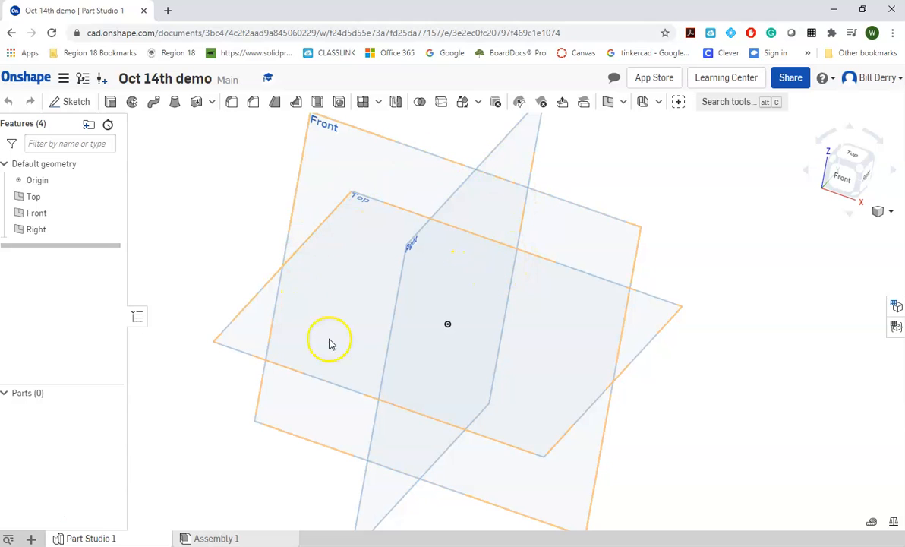
{"action": "mouse_move", "coordinate": [531, 319]}
{"action": "right_mouse_down"}
{"action": "mouse_move", "coordinate": [519, 300]}
{"action": "mouse_move", "coordinate": [544, 291]}
{"action": "mouse_move", "coordinate": [549, 303]}
{"action": "mouse_move", "coordinate": [536, 307]}
{"action": "right_mouse_up"}
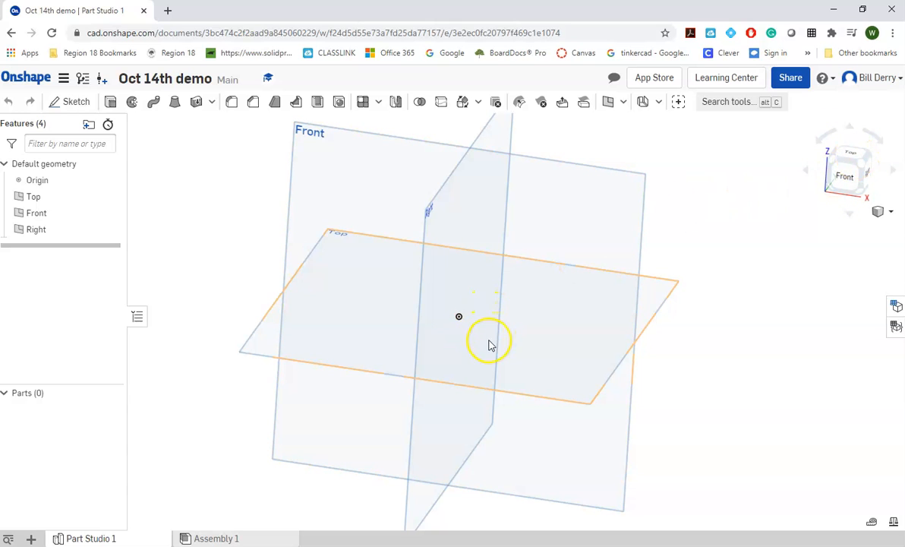
{"action": "scroll", "coordinate": [489, 343], "scroll_direction": "down", "scroll_amount": 5}
{"action": "scroll", "coordinate": [471, 332], "scroll_direction": "up", "scroll_amount": 3}
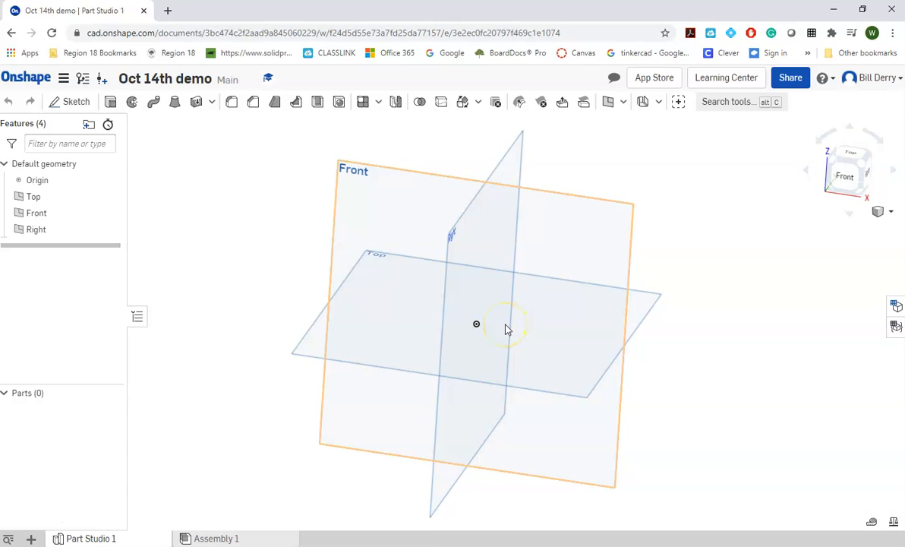
{"action": "scroll", "coordinate": [507, 333], "scroll_direction": "up", "scroll_amount": 3}
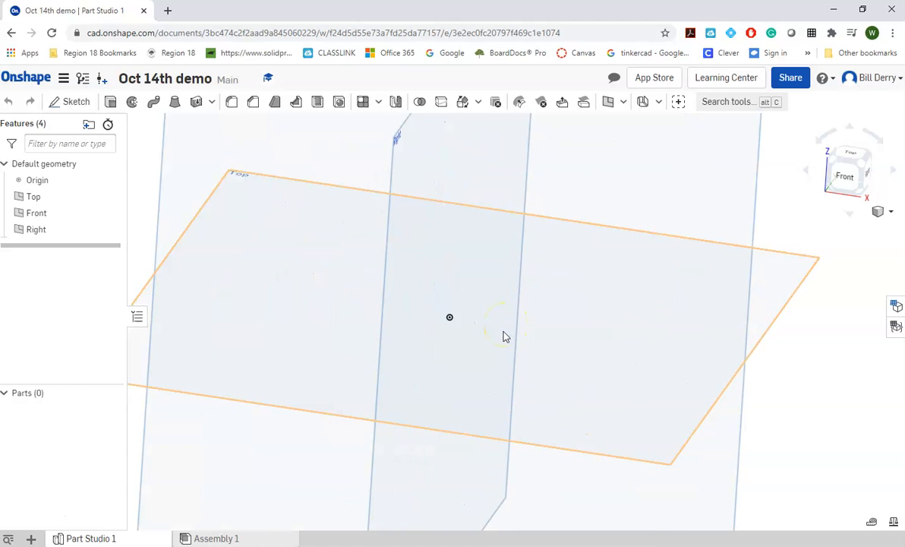
{"action": "scroll", "coordinate": [507, 336], "scroll_direction": "down", "scroll_amount": 5}
{"action": "scroll", "coordinate": [503, 332], "scroll_direction": "up", "scroll_amount": 5}
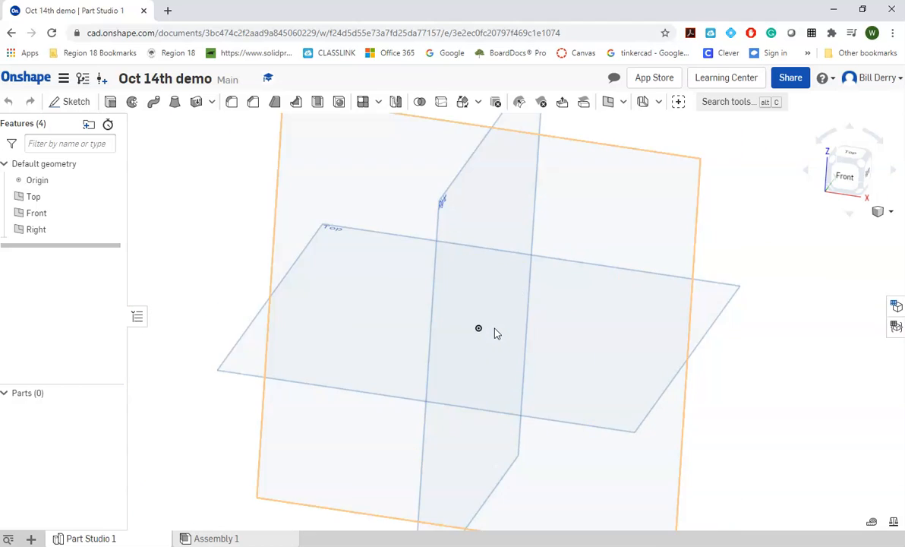
{"action": "mouse_move", "coordinate": [494, 331]}
{"action": "right_mouse_down"}
{"action": "mouse_move", "coordinate": [592, 337]}
{"action": "mouse_move", "coordinate": [504, 327]}
{"action": "mouse_move", "coordinate": [486, 334]}
{"action": "mouse_move", "coordinate": [501, 339]}
{"action": "mouse_move", "coordinate": [502, 324]}
{"action": "mouse_move", "coordinate": [498, 338]}
{"action": "right_mouse_up"}
{"action": "scroll", "coordinate": [497, 337], "scroll_direction": "down", "scroll_amount": 3}
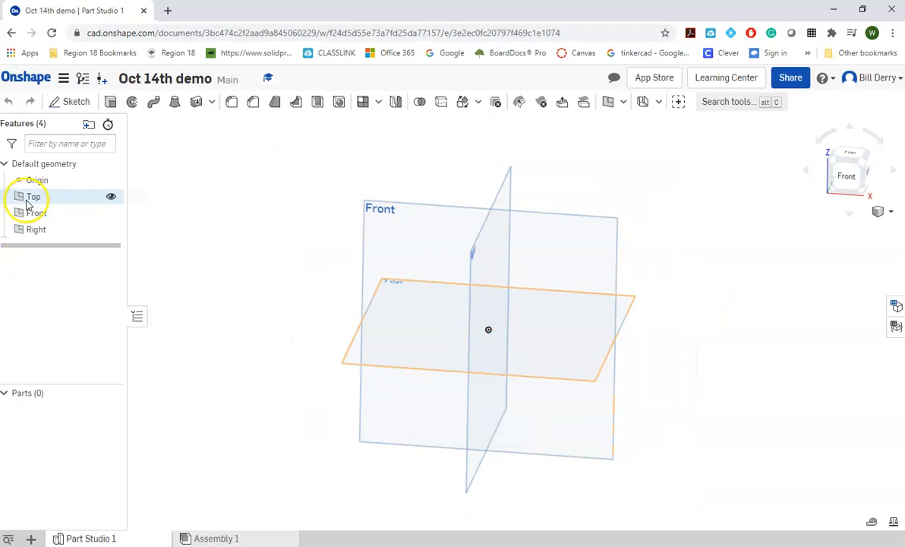
Toggle the visibility of the Top plane off and back on twice
{"action": "left_click", "coordinate": [110, 197]}
{"action": "left_click", "coordinate": [110, 198]}
{"action": "left_click", "coordinate": [110, 199]}
{"action": "left_click", "coordinate": [110, 198]}
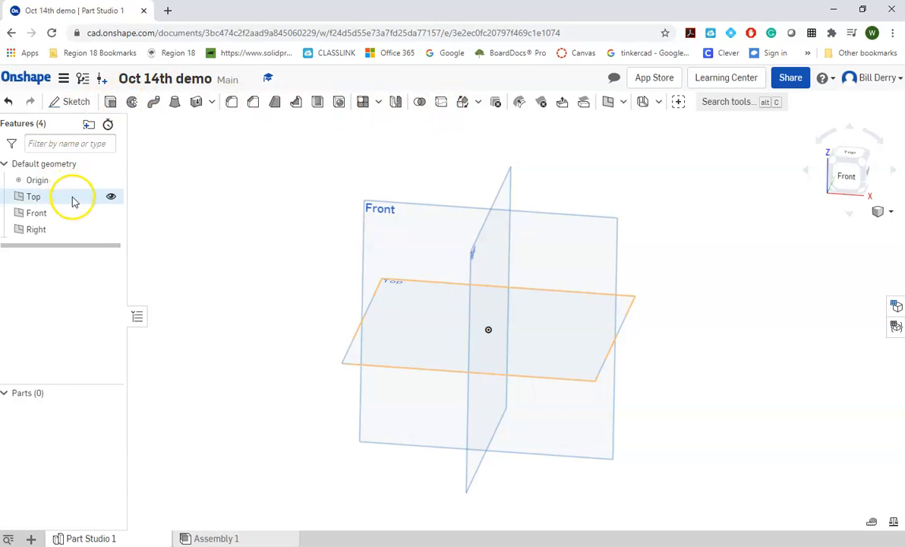
Start a new sketch on the Front plane and set the view normal to the sketch plane
{"action": "left_click", "coordinate": [78, 104]}
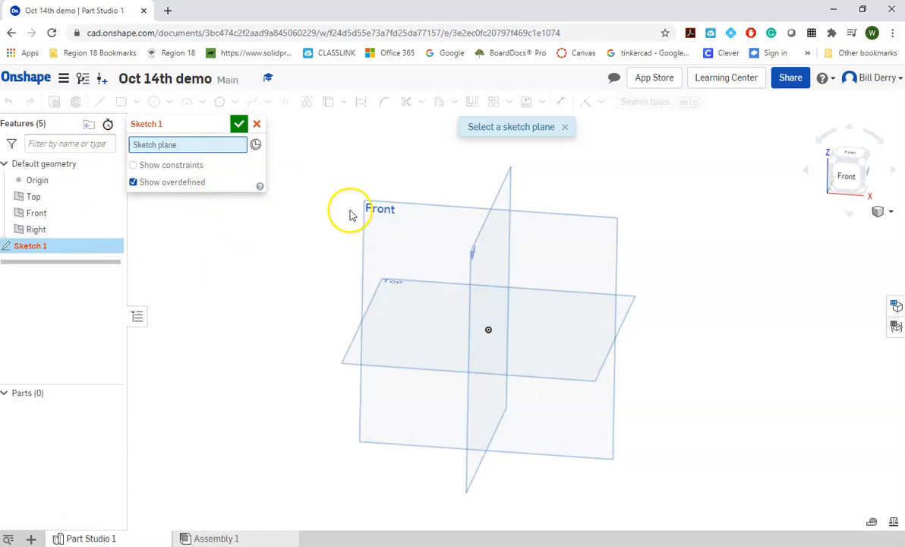
{"action": "left_click", "coordinate": [407, 209]}
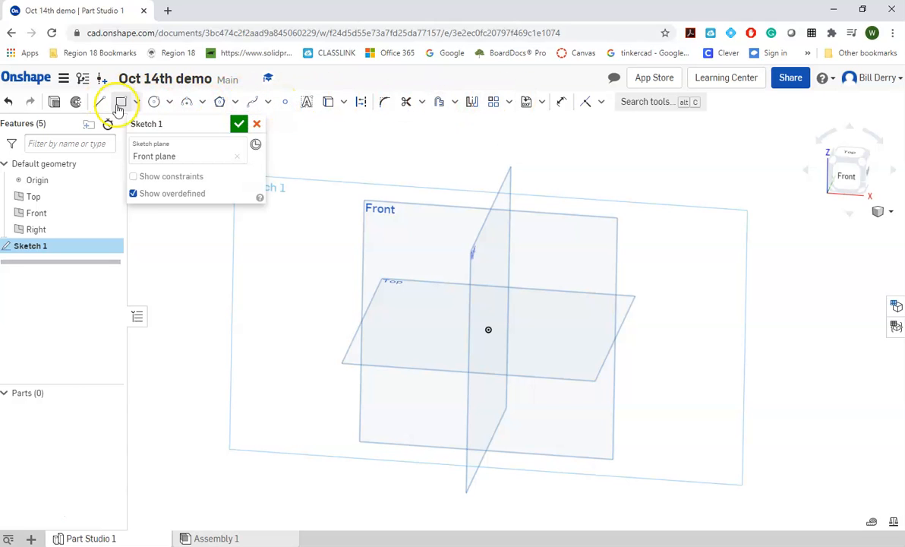
{"action": "left_click", "coordinate": [77, 248]}
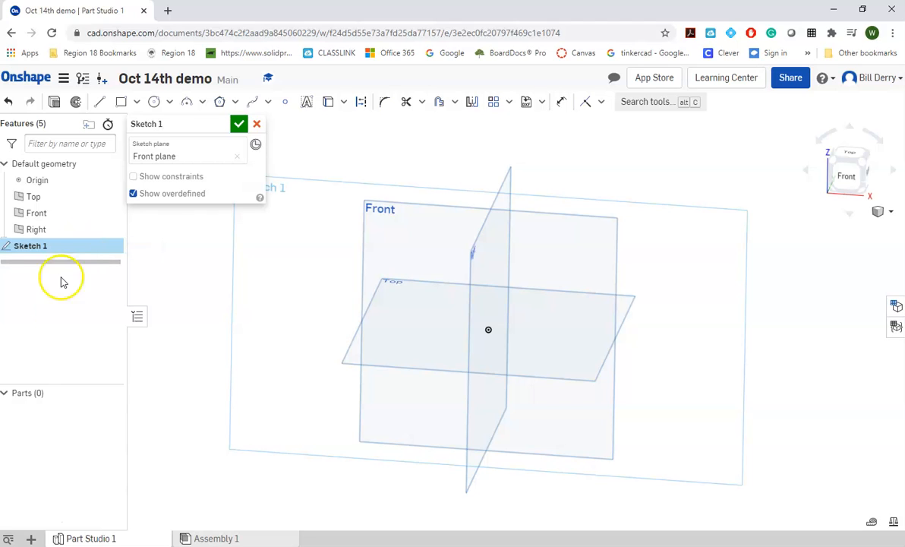
{"action": "right_click", "coordinate": [413, 217]}
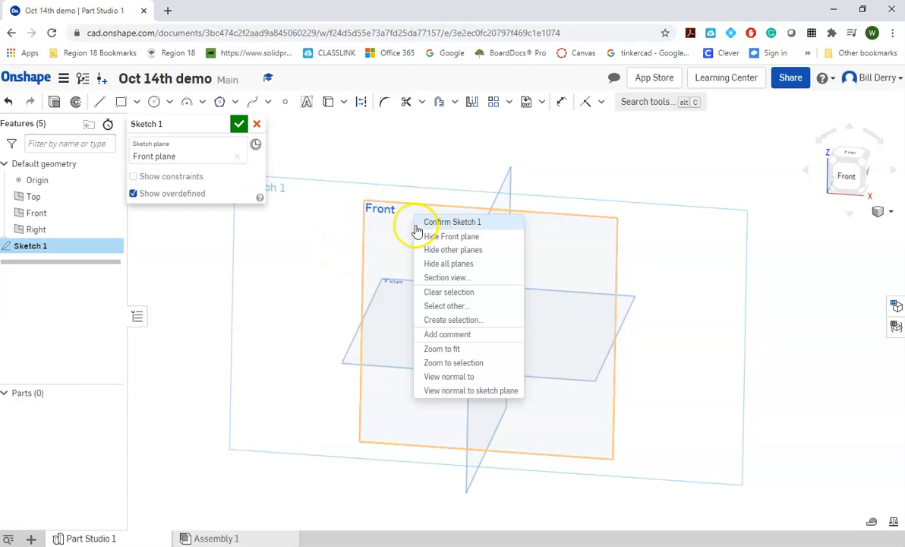
{"action": "left_click", "coordinate": [457, 394]}
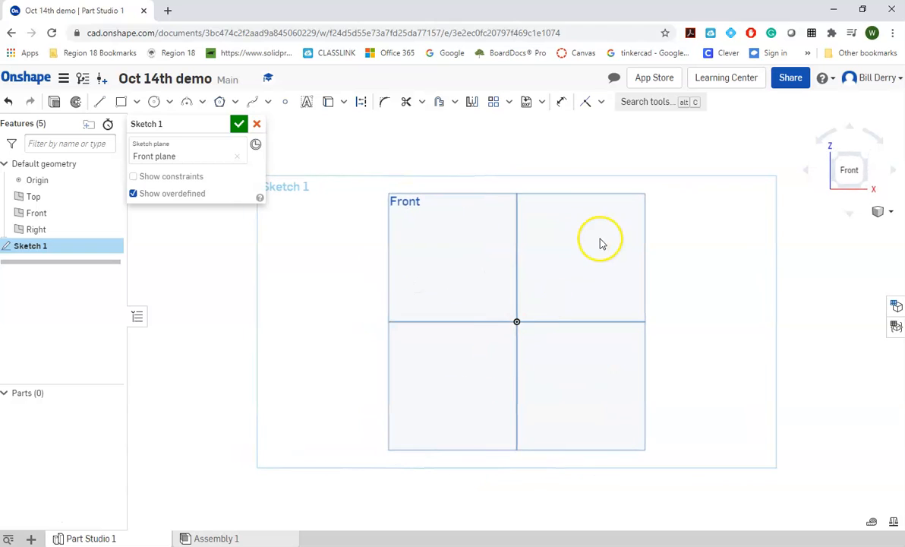
{"action": "scroll", "coordinate": [596, 240], "scroll_direction": "up", "scroll_amount": 2}
{"action": "scroll", "coordinate": [591, 241], "scroll_direction": "down", "scroll_amount": 1}
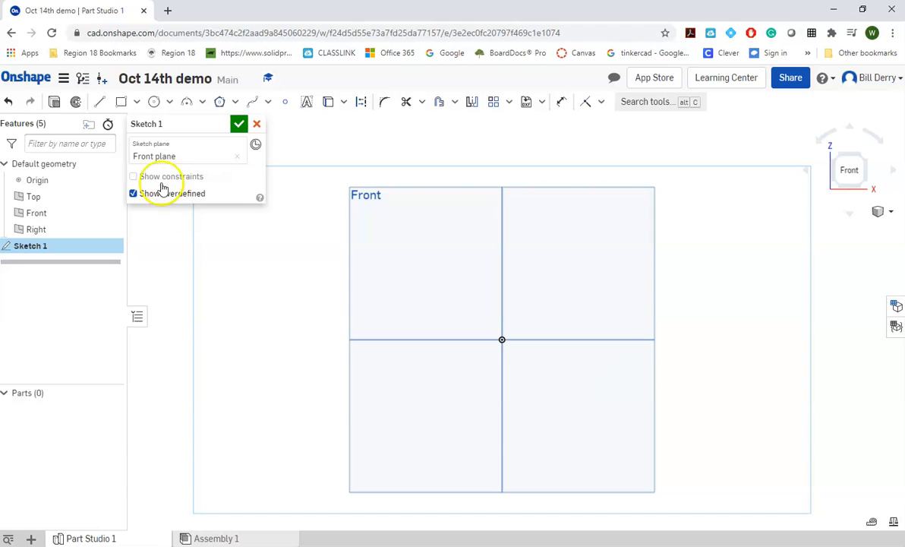
Sketch a rectangle 3 in wide and 2 in high with its lower-left corner at the origin, and finish the sketch
{"action": "left_click", "coordinate": [122, 102]}
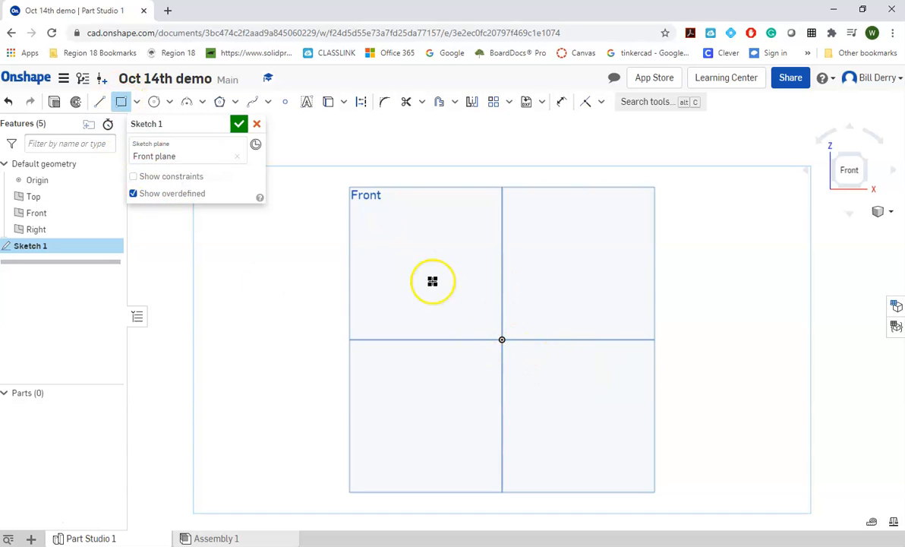
{"action": "left_click", "coordinate": [503, 341]}
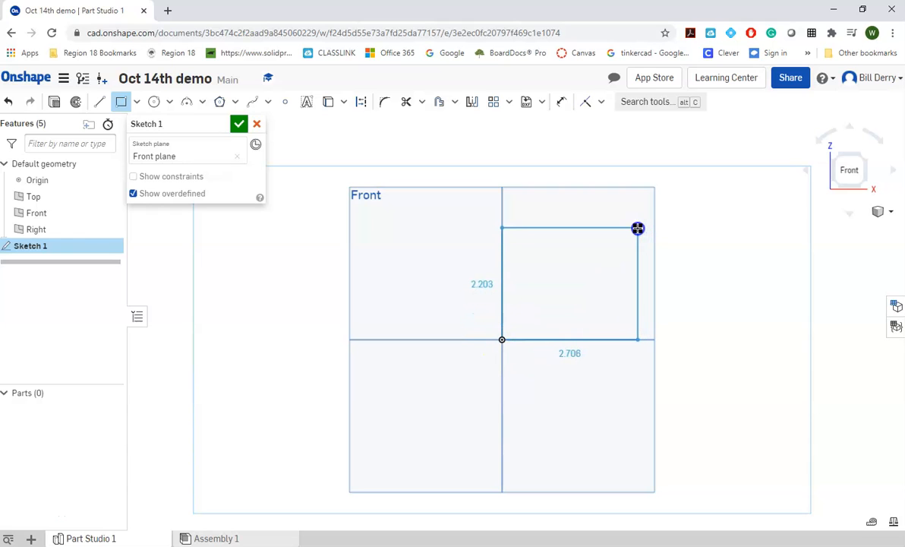
{"action": "left_click", "coordinate": [638, 229]}
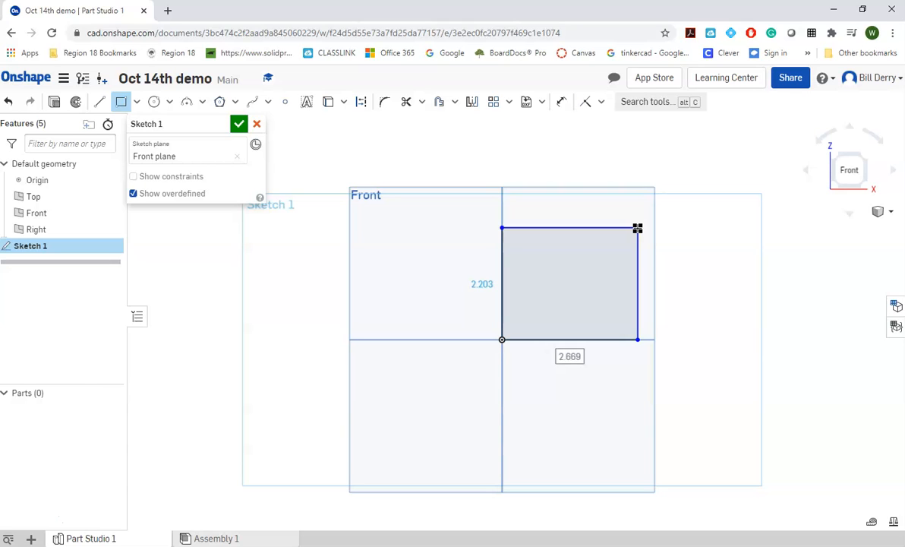
{"action": "type", "text": "3"}
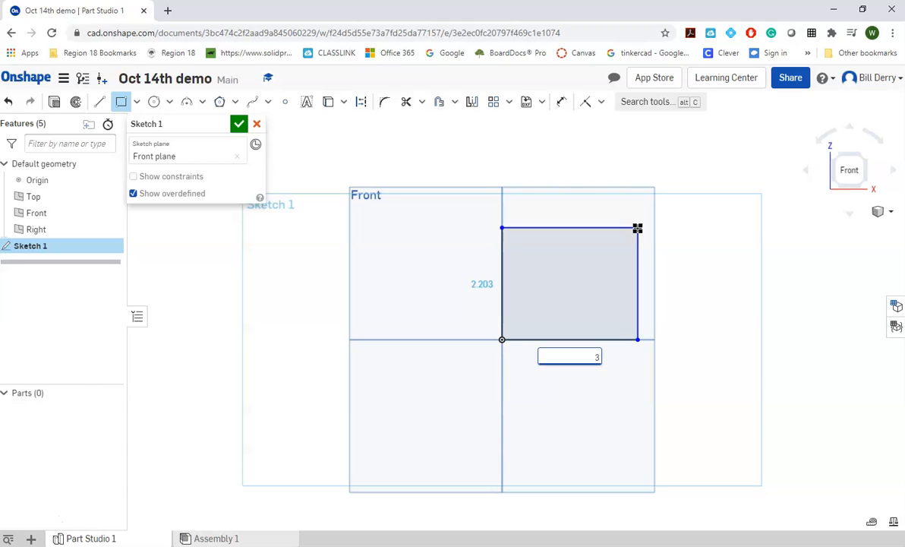
{"action": "key", "text": "Tab"}
{"action": "type", "text": "2"}
{"action": "key", "text": "Return"}
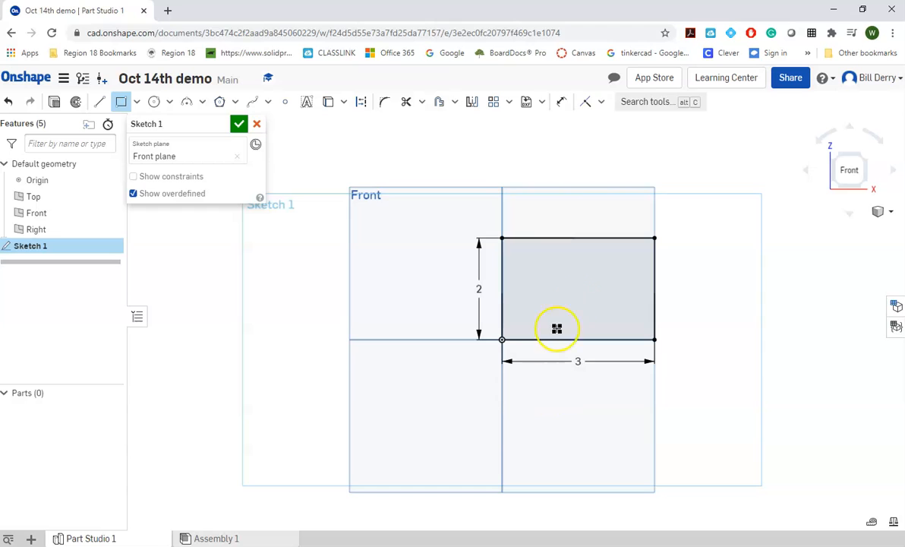
{"action": "scroll", "coordinate": [601, 302], "scroll_direction": "up", "scroll_amount": 1}
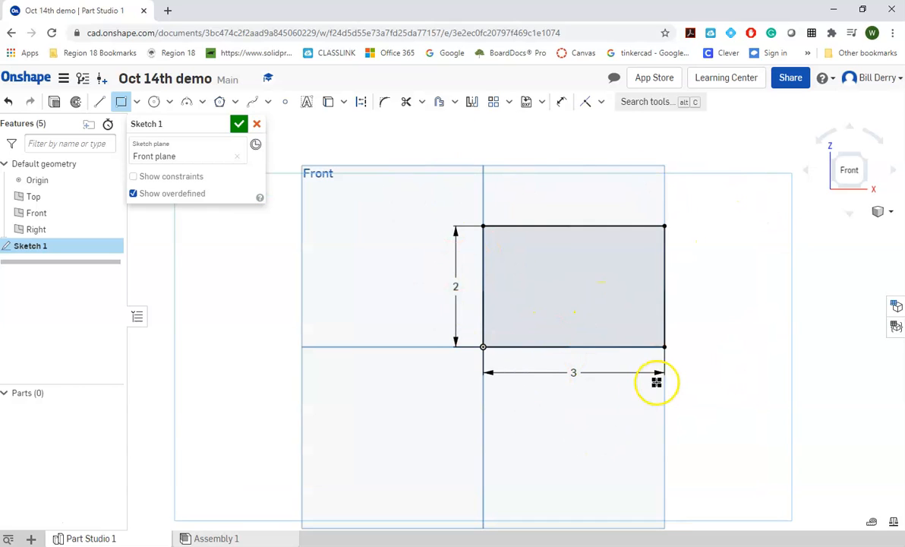
{"action": "scroll", "coordinate": [657, 382], "scroll_direction": "down", "scroll_amount": 1}
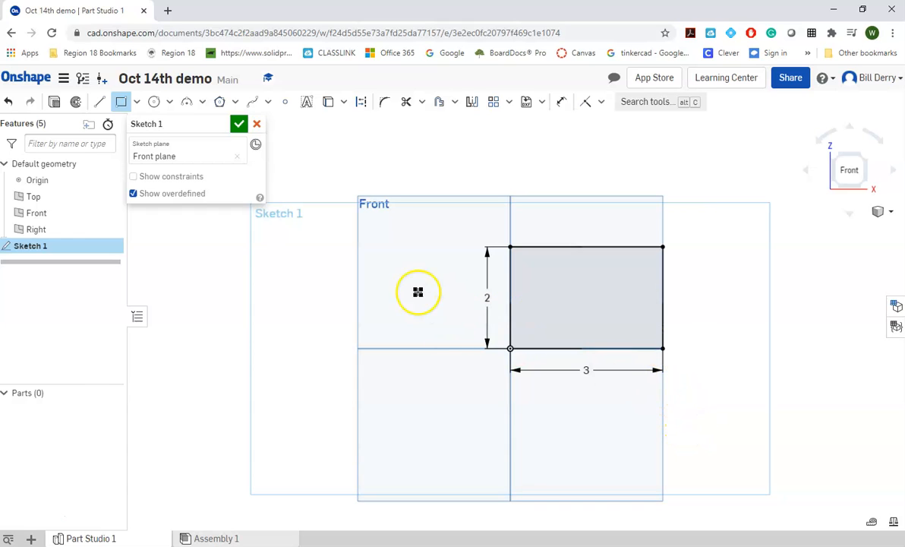
{"action": "left_click", "coordinate": [239, 125]}
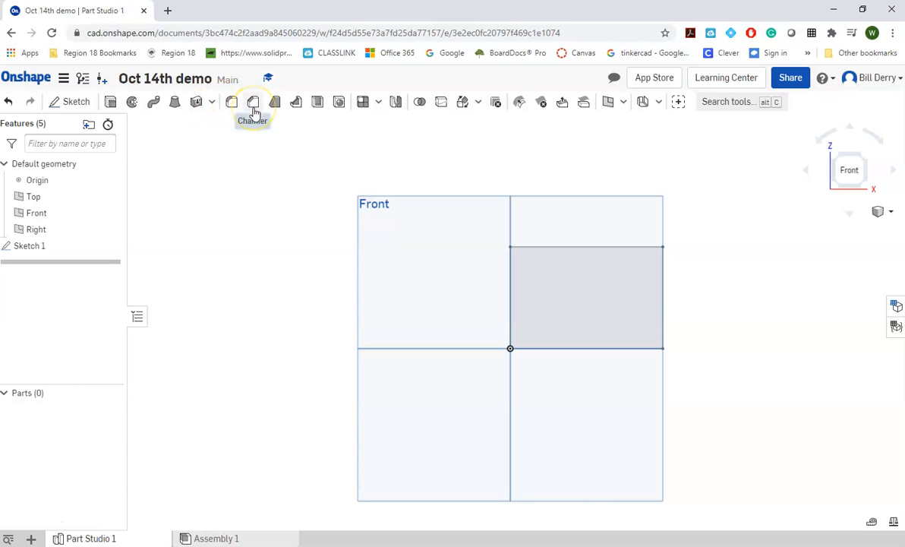
Extrude the rectangle as a new solid with a blind depth of 2 in
{"action": "left_click", "coordinate": [110, 102]}
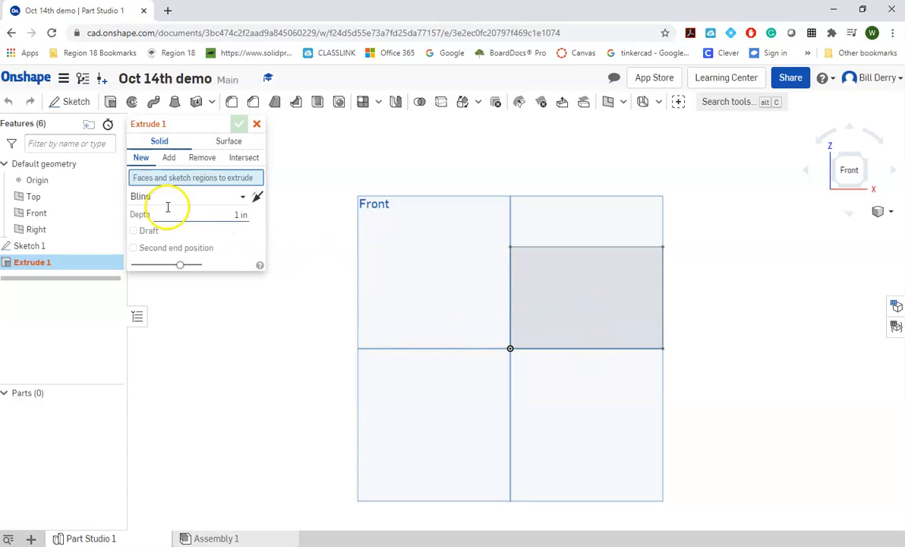
{"action": "left_click", "coordinate": [592, 288]}
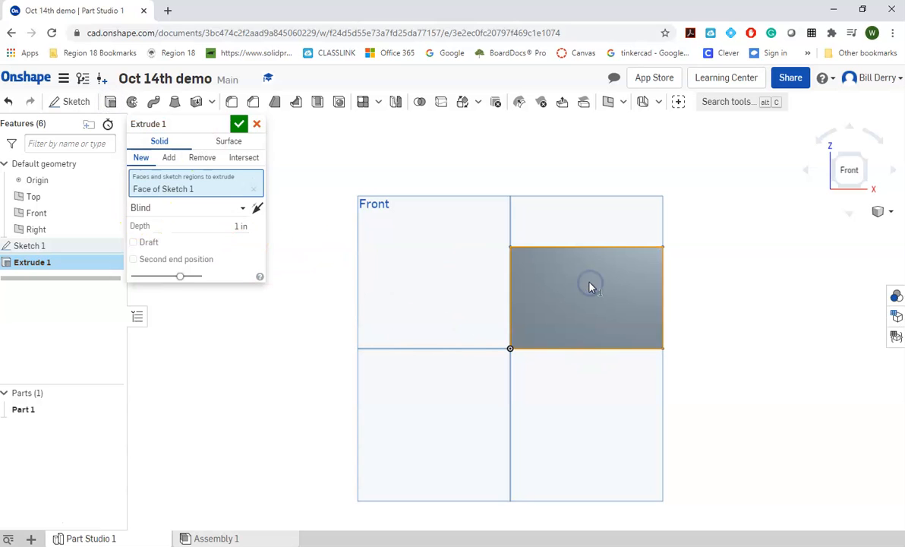
{"action": "right_click_drag", "start_coordinate": [608, 306], "coordinate": [522, 302]}
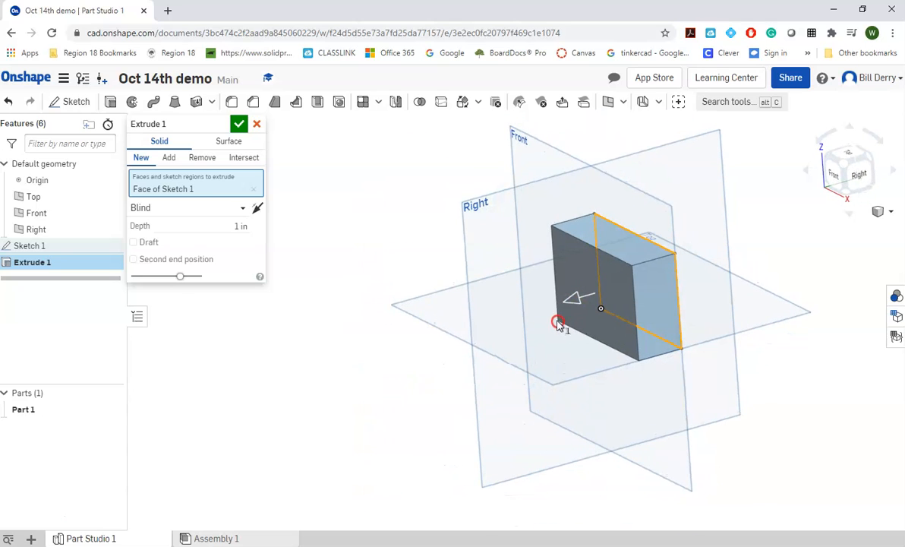
{"action": "left_click_drag", "start_coordinate": [241, 226], "coordinate": [217, 227]}
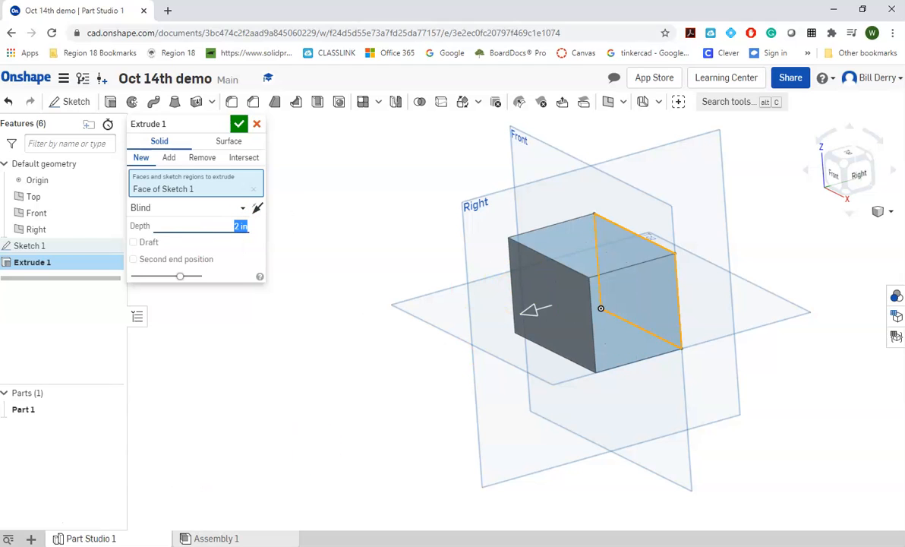
{"action": "left_click", "coordinate": [239, 124]}
Fillet the edges of the block's top face with a circular 0.2 in radius
{"action": "scroll", "coordinate": [544, 334], "scroll_direction": "down", "scroll_amount": 3}
{"action": "scroll", "coordinate": [544, 334], "scroll_direction": "up", "scroll_amount": 2}
{"action": "right_click_drag", "start_coordinate": [544, 334], "coordinate": [566, 337]}
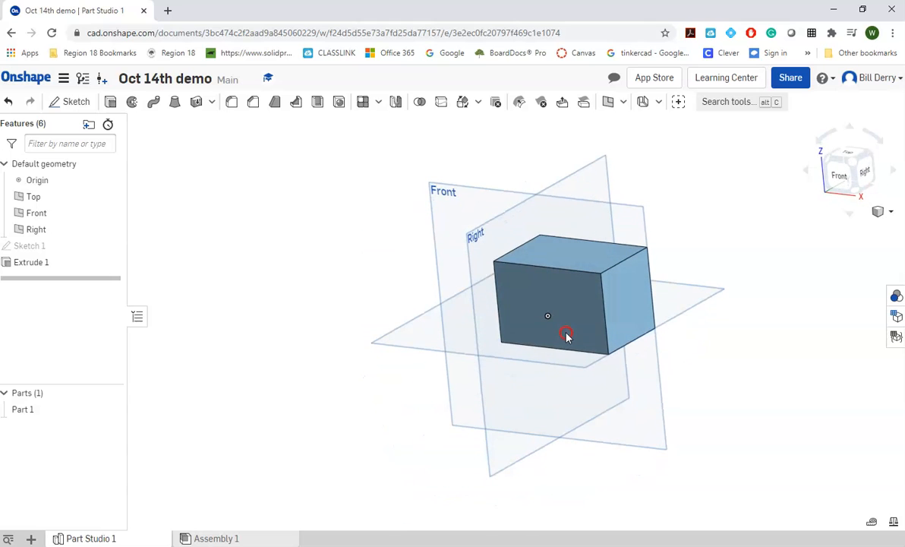
{"action": "left_click", "coordinate": [234, 103]}
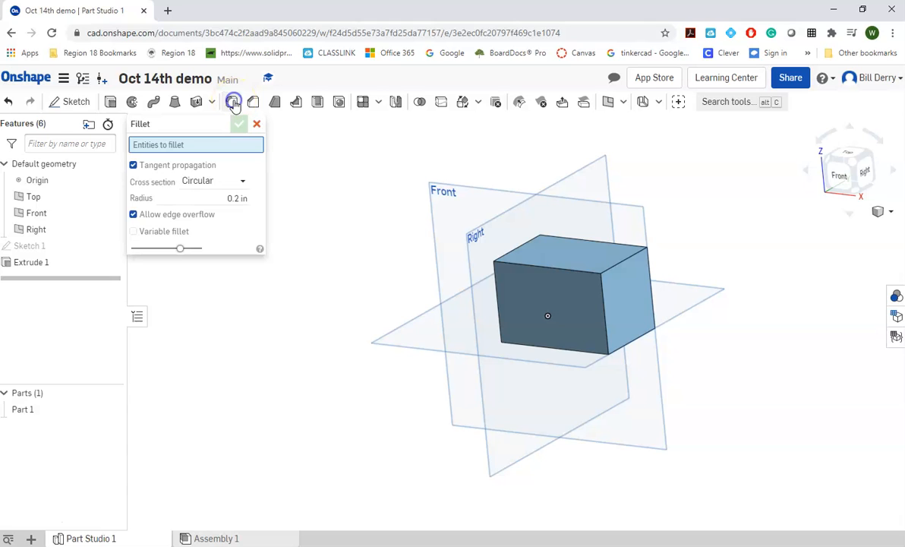
{"action": "left_click", "coordinate": [587, 260]}
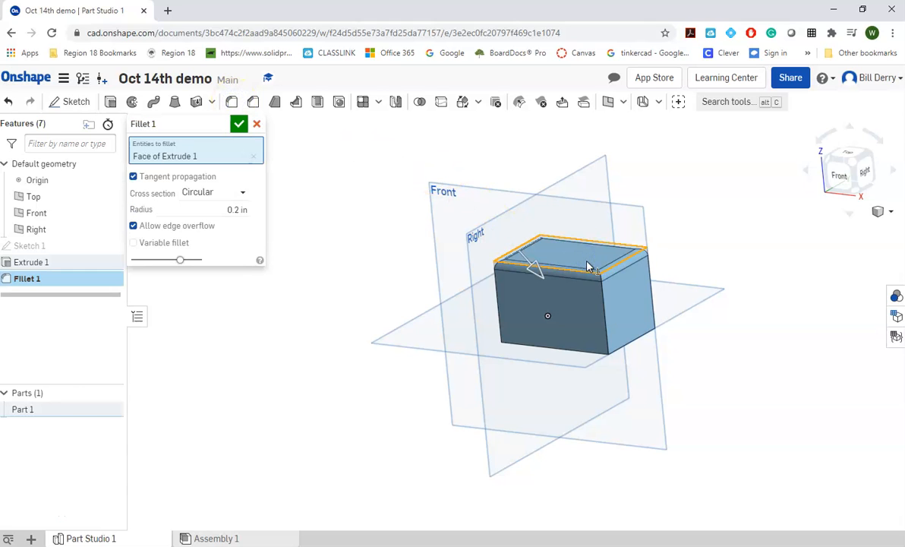
{"action": "mouse_move", "coordinate": [638, 343]}
{"action": "right_mouse_down"}
{"action": "mouse_move", "coordinate": [576, 300]}
{"action": "mouse_move", "coordinate": [620, 313]}
{"action": "mouse_move", "coordinate": [663, 343]}
{"action": "mouse_move", "coordinate": [632, 229]}
{"action": "mouse_move", "coordinate": [615, 291]}
{"action": "mouse_move", "coordinate": [585, 309]}
{"action": "mouse_move", "coordinate": [608, 254]}
{"action": "mouse_move", "coordinate": [640, 238]}
{"action": "mouse_move", "coordinate": [570, 279]}
{"action": "right_mouse_up"}
{"action": "left_click", "coordinate": [237, 123]}
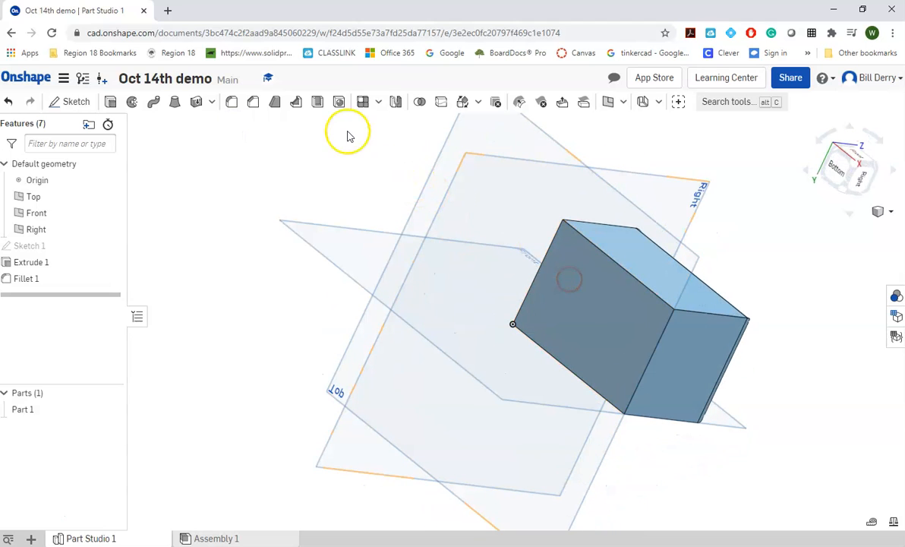
Shell the block with a 0.1 in wall thickness, removing the flat face opposite the filleted one
{"action": "left_click", "coordinate": [318, 102]}
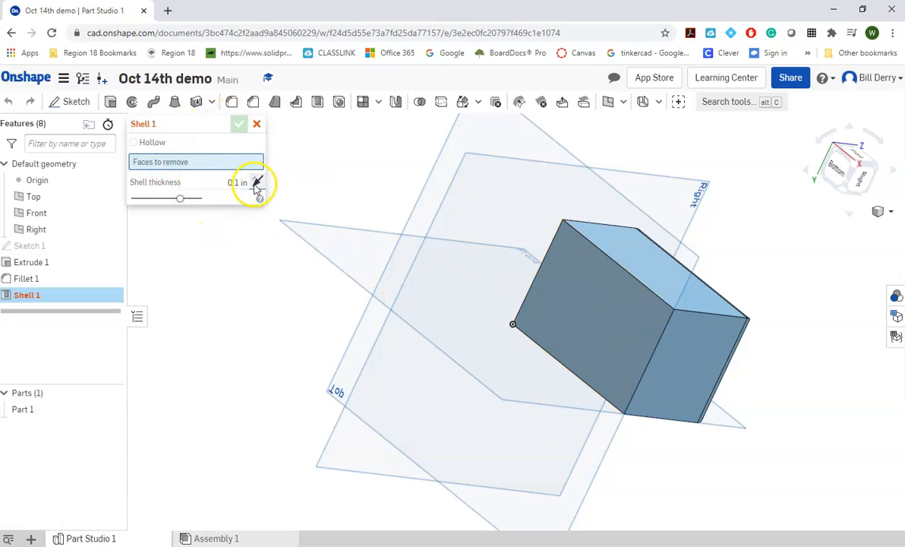
{"action": "left_click", "coordinate": [588, 306]}
{"action": "left_click", "coordinate": [240, 124]}
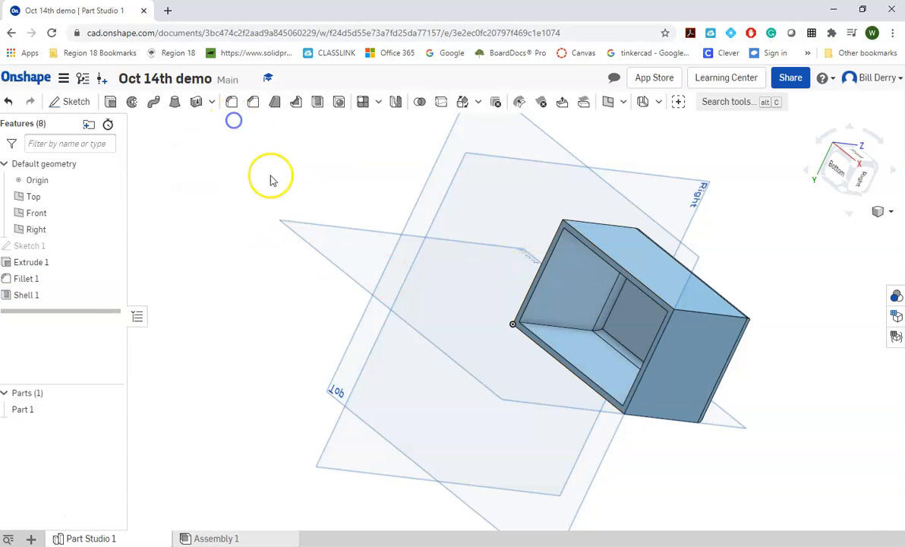
Examine the shelled box's open interior, inner rounded edges and outer walls from several angles and zoom levels
{"action": "right_click_drag", "start_coordinate": [561, 369], "coordinate": [547, 317]}
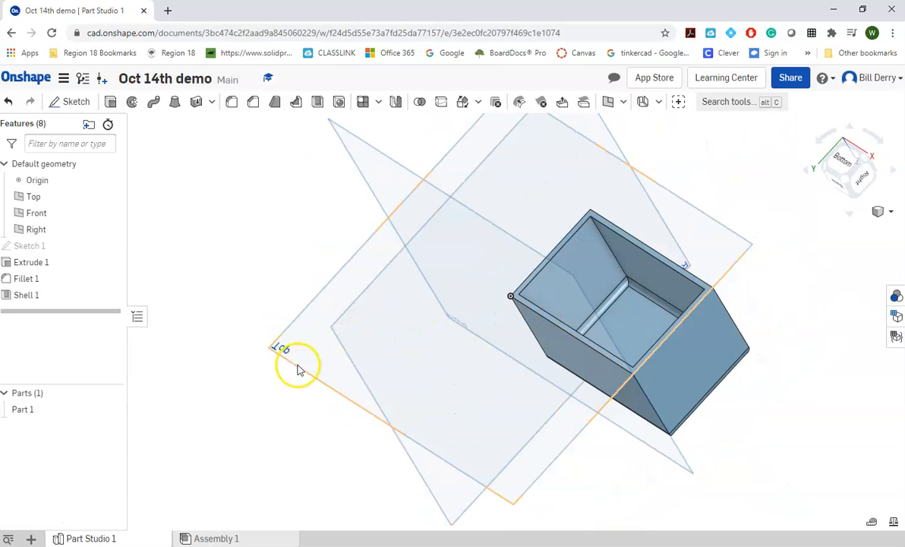
{"action": "scroll", "coordinate": [629, 304], "scroll_direction": "up", "scroll_amount": 3}
{"action": "scroll", "coordinate": [622, 304], "scroll_direction": "down", "scroll_amount": 3}
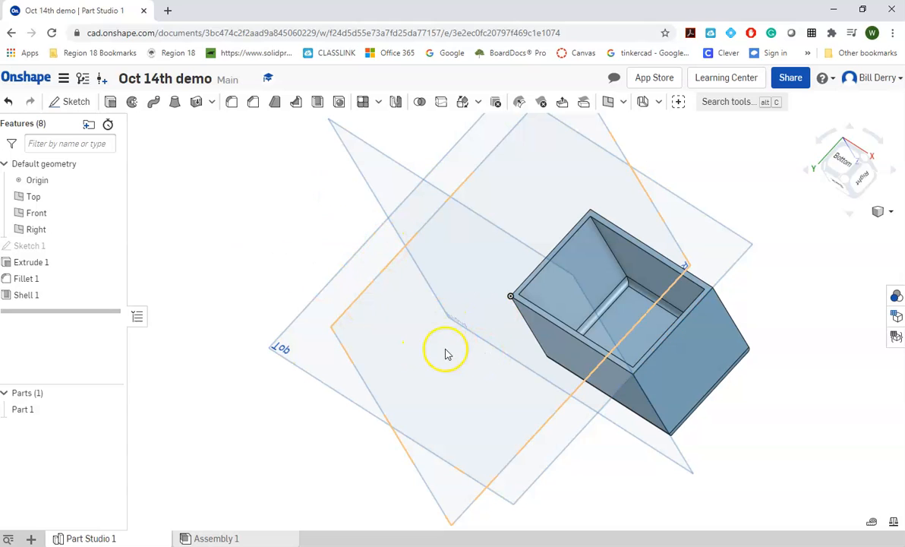
{"action": "scroll", "coordinate": [677, 364], "scroll_direction": "up", "scroll_amount": 3}
{"action": "scroll", "coordinate": [683, 366], "scroll_direction": "down", "scroll_amount": 3}
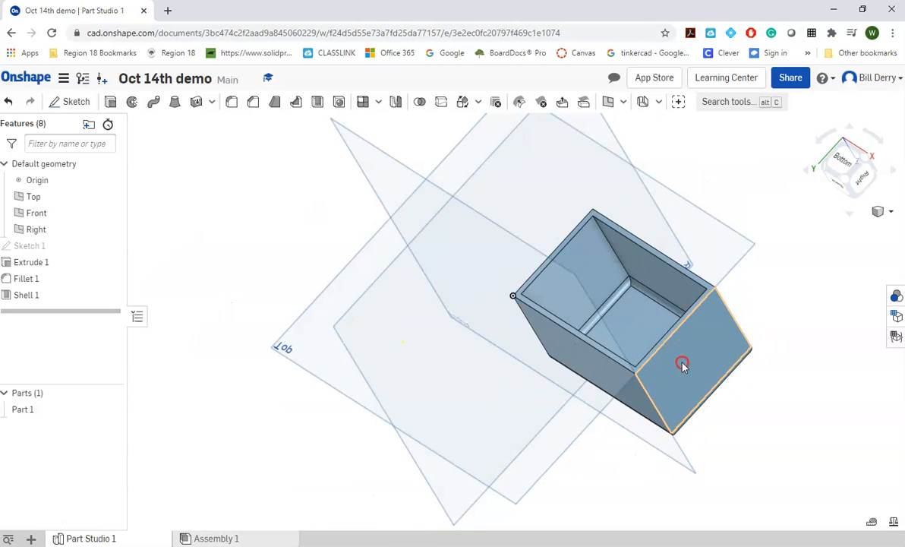
{"action": "right_click_drag", "start_coordinate": [682, 365], "coordinate": [693, 361]}
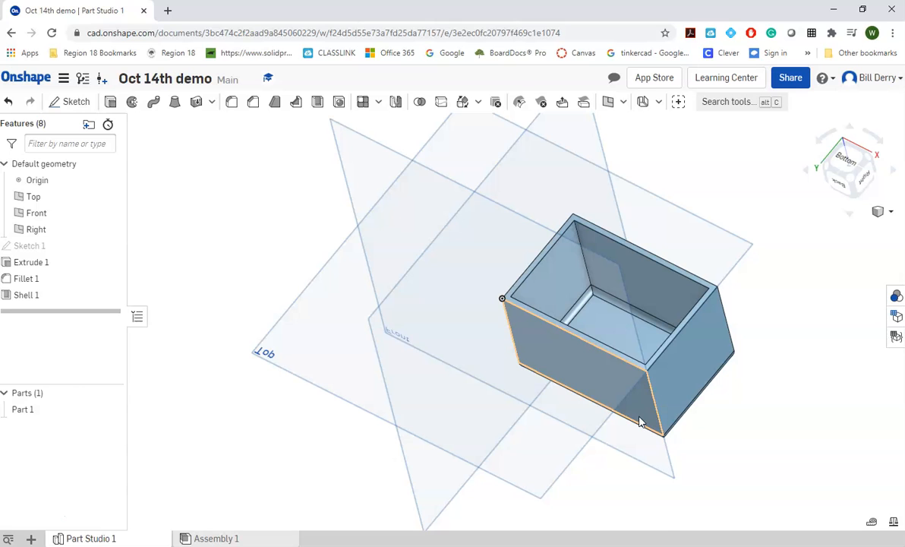
{"action": "scroll", "coordinate": [690, 342], "scroll_direction": "up", "scroll_amount": 2}
{"action": "scroll", "coordinate": [689, 342], "scroll_direction": "down", "scroll_amount": 2}
{"action": "mouse_move", "coordinate": [690, 343]}
{"action": "right_mouse_down"}
{"action": "mouse_move", "coordinate": [717, 340]}
{"action": "mouse_move", "coordinate": [698, 349]}
{"action": "mouse_move", "coordinate": [679, 341]}
{"action": "right_mouse_up"}
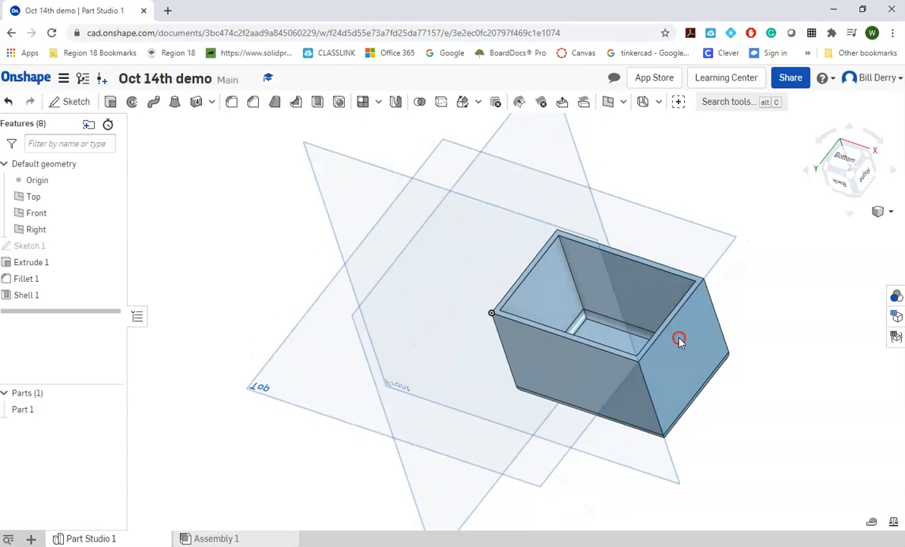